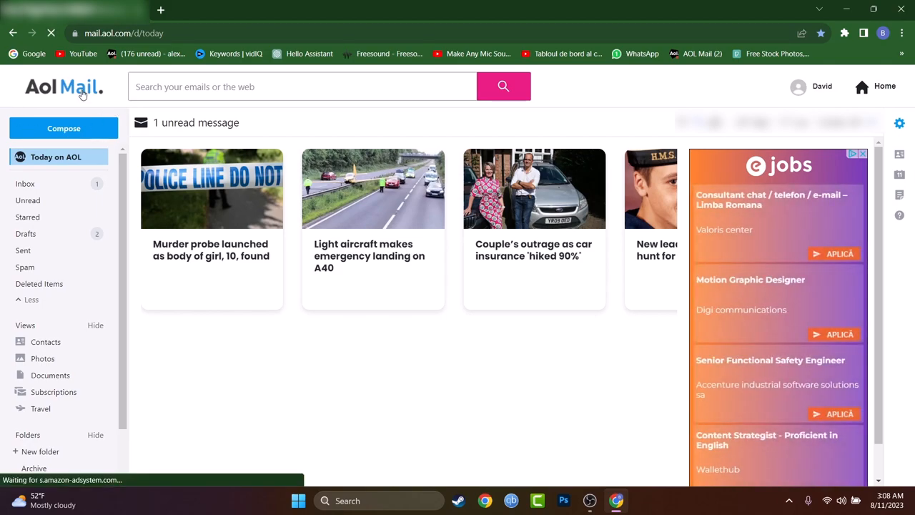
# Reload the AOL Mail start page from the logo.
pyautogui.click(82, 93)
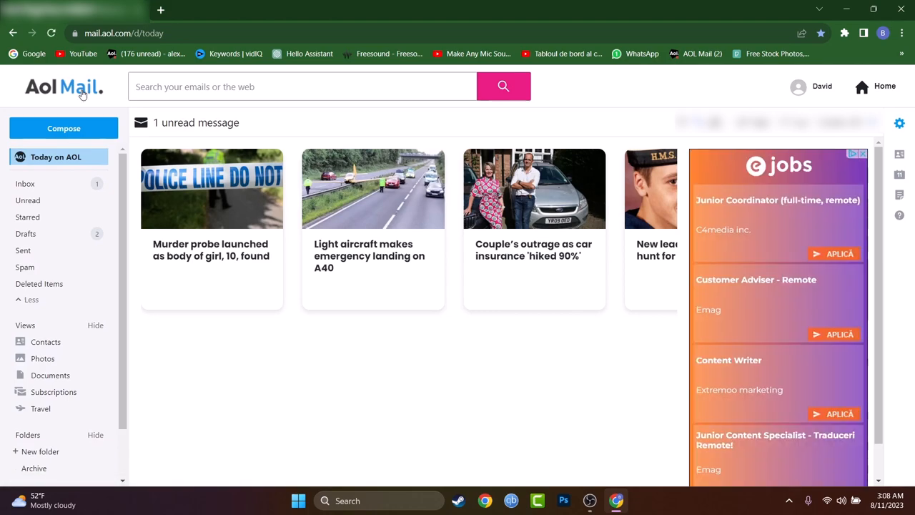
# Read the message 't' from 'me', briefly highlighting its contents.
pyautogui.click(57, 188)
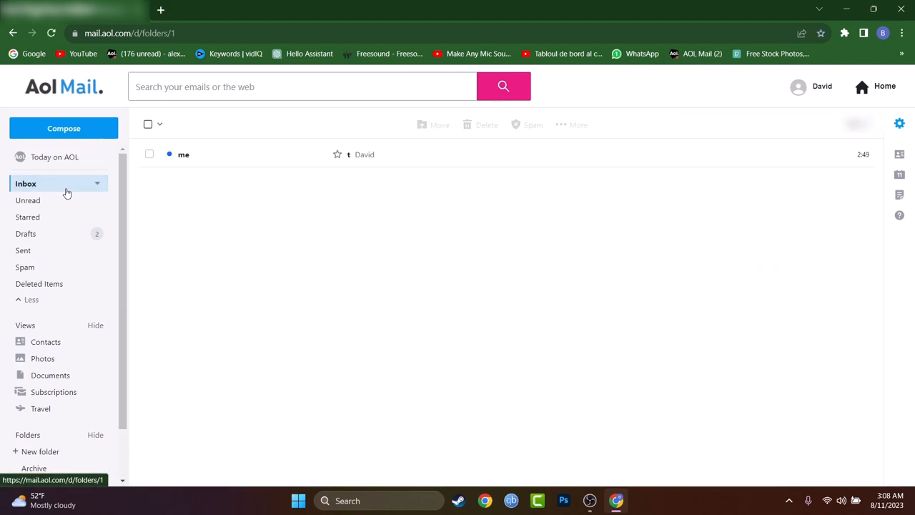
pyautogui.click(333, 164)
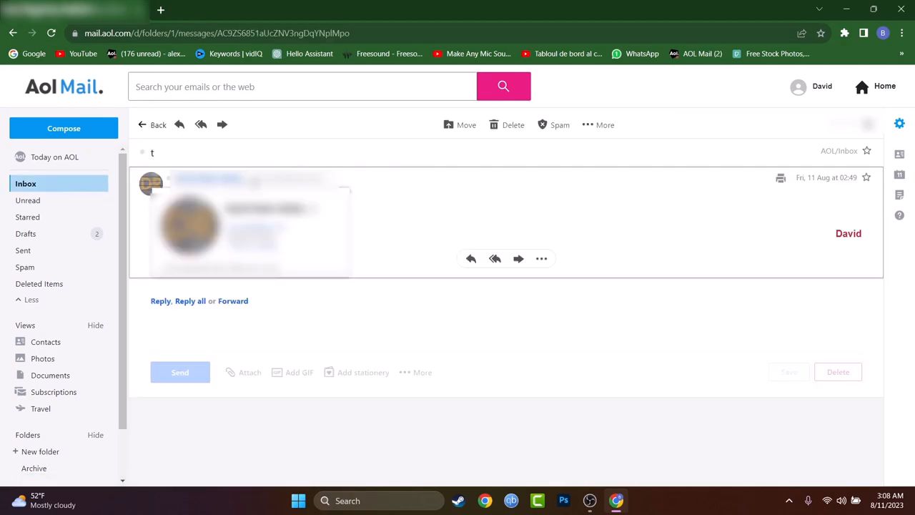
pyautogui.moveTo(255, 180); pyautogui.dragTo(308, 272)
pyautogui.click(368, 196)
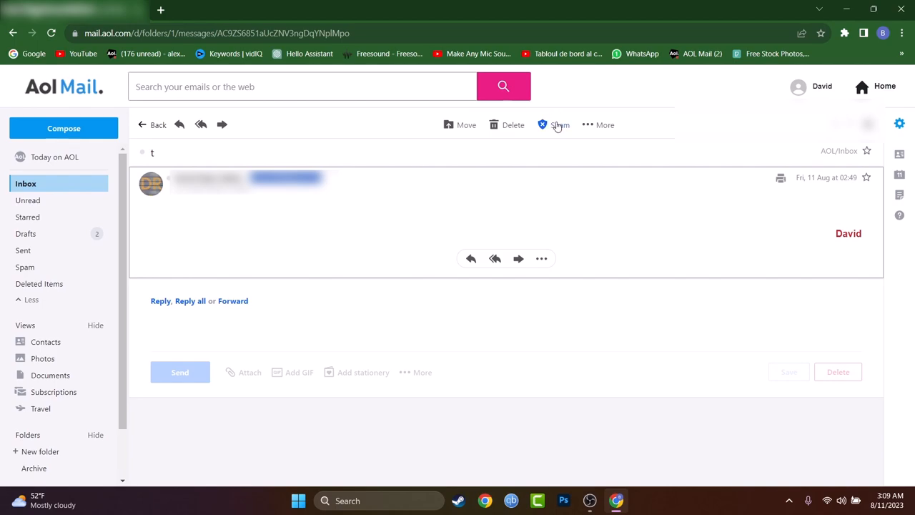
# Return to the Inbox list and tick the message from 'me'.
pyautogui.click(43, 184)
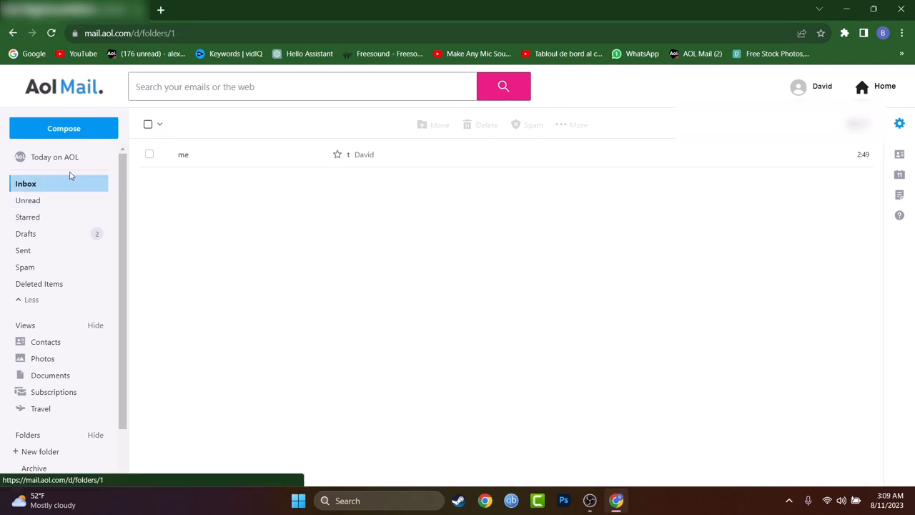
pyautogui.click(148, 154)
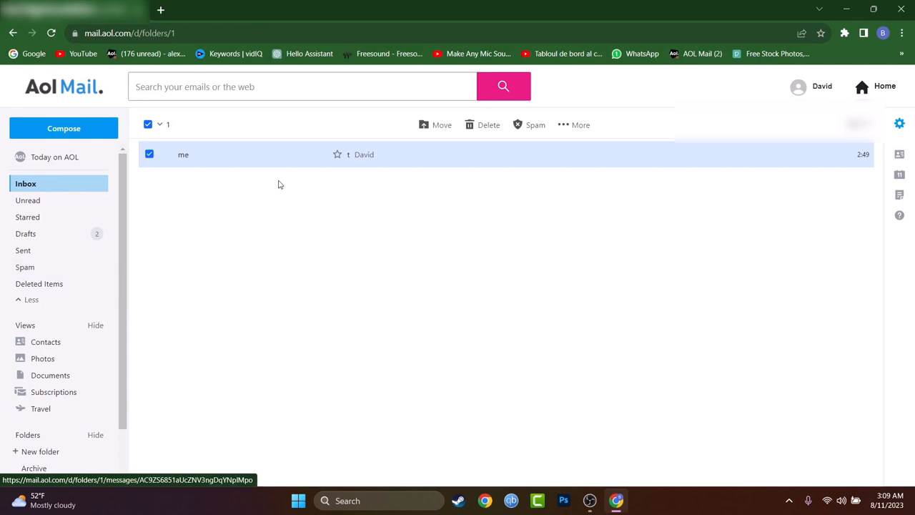
# Reopen the 't' message and copy the sender's address for blocking.
pyautogui.click(372, 155)
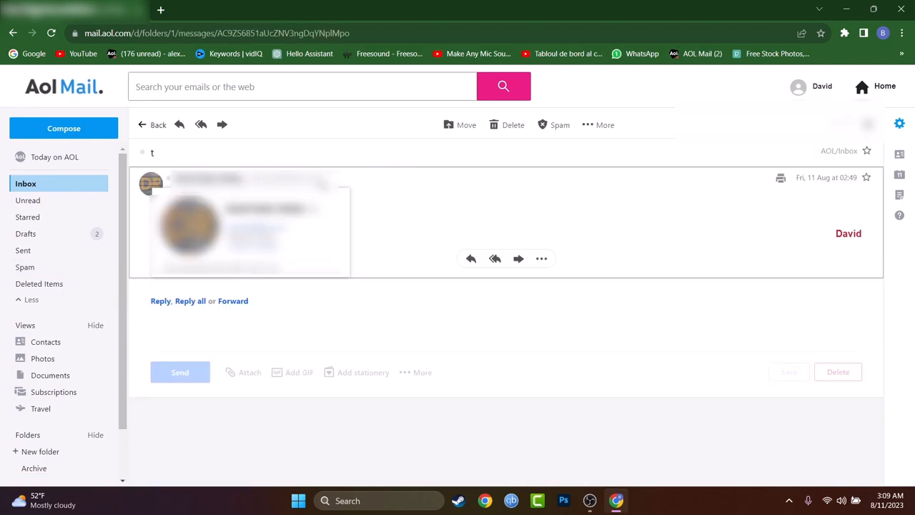
pyautogui.moveTo(250, 179); pyautogui.dragTo(315, 175)
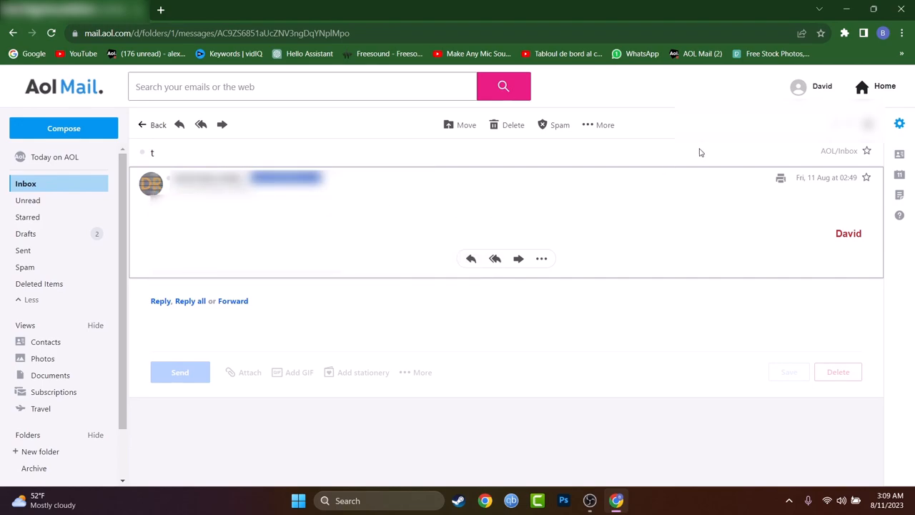
pyautogui.click(899, 123)
# Go from quick settings to More settings and show Security and privacy.
pyautogui.click(900, 125)
pyautogui.click(899, 125)
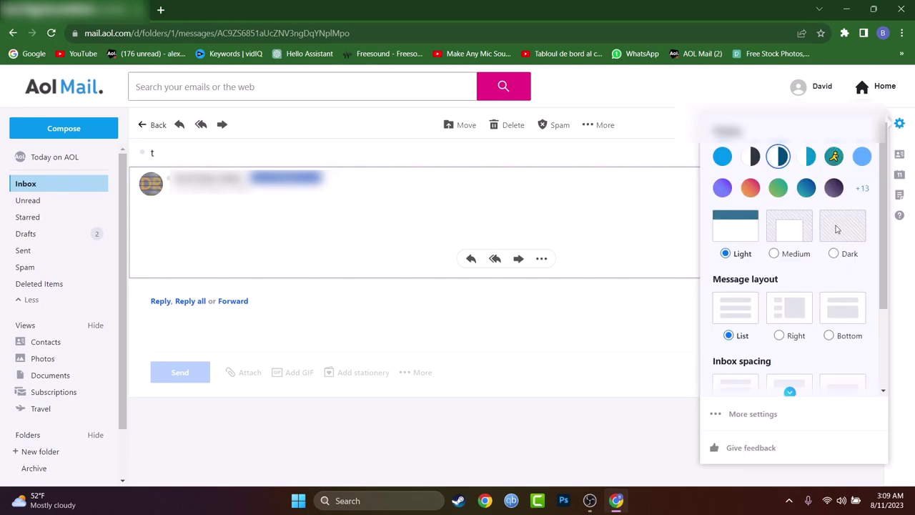
pyautogui.click(753, 413)
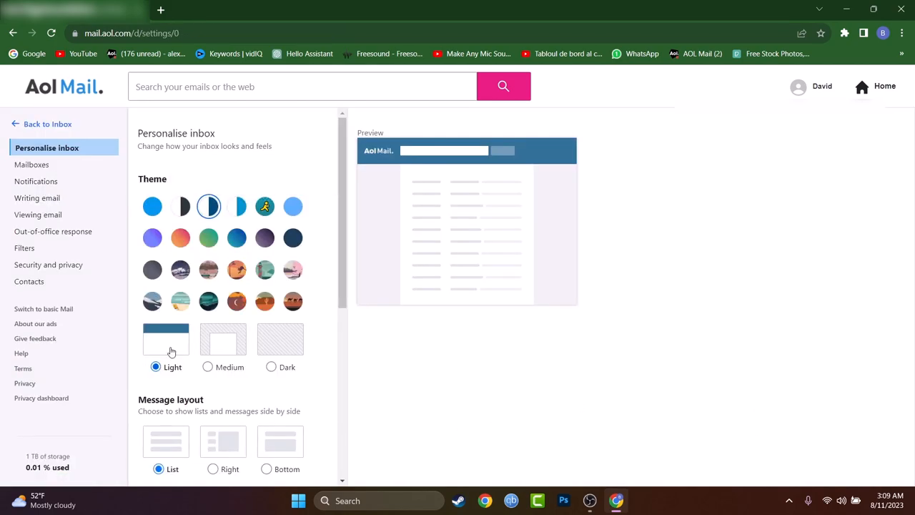
pyautogui.click(51, 264)
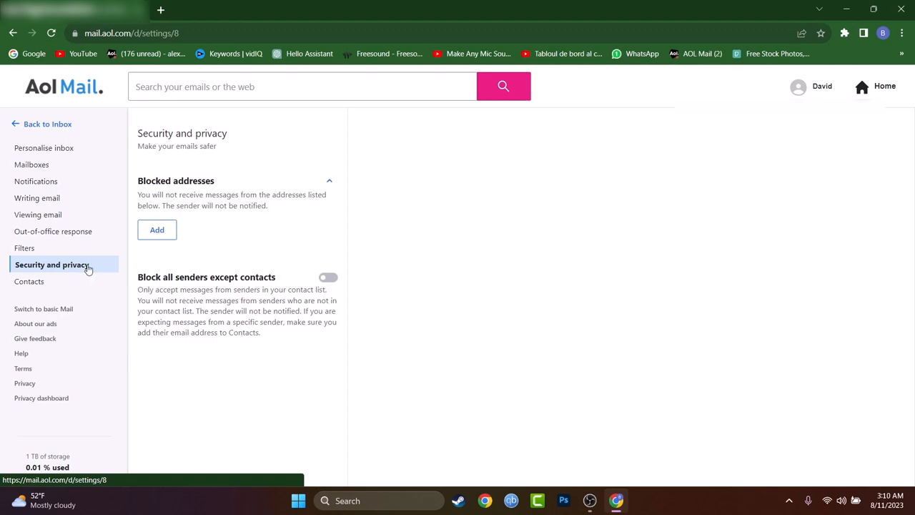
# Paste the own address into the block form, get it refused, and select it for replacement.
pyautogui.click(152, 231)
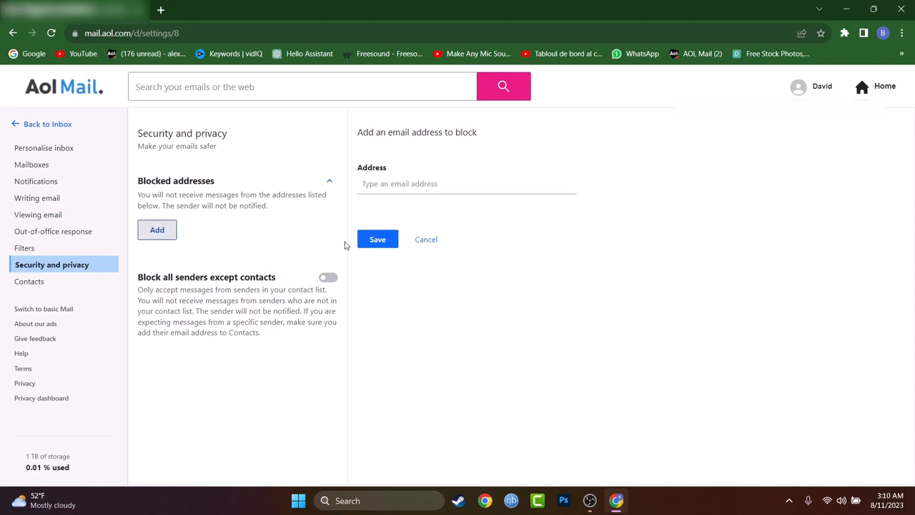
pyautogui.click(386, 184)
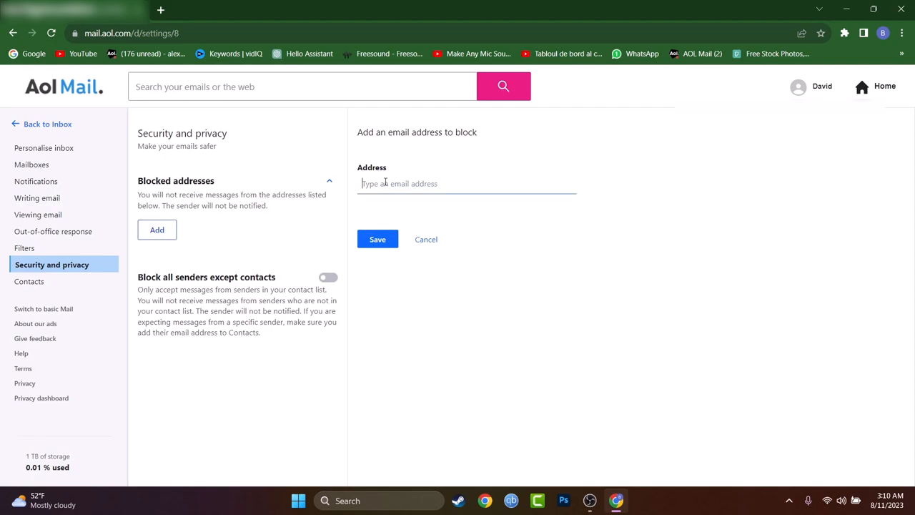
pyautogui.rightClick(386, 184)
pyautogui.click(428, 280)
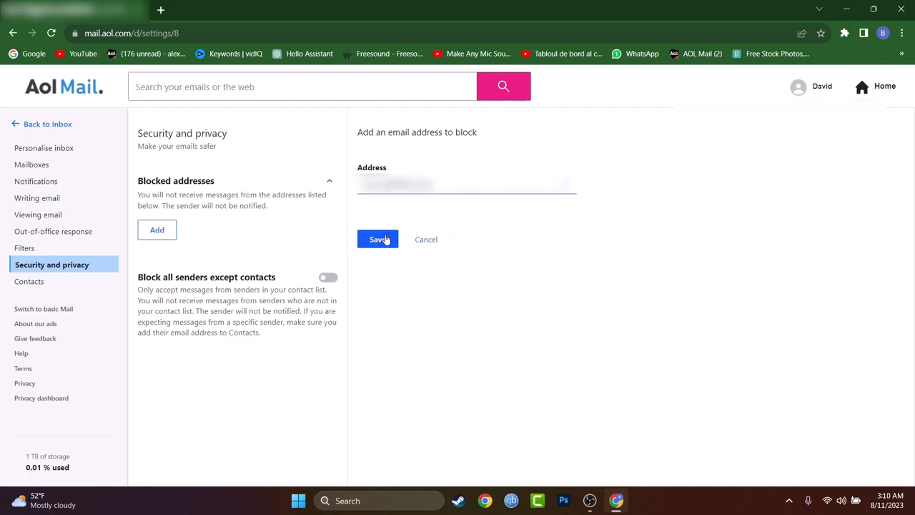
pyautogui.click(377, 240)
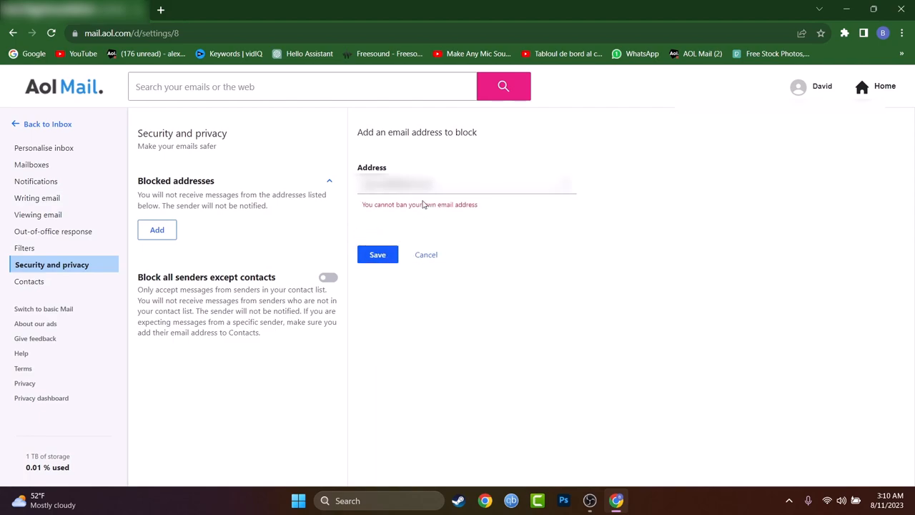
pyautogui.doubleClick(400, 184)
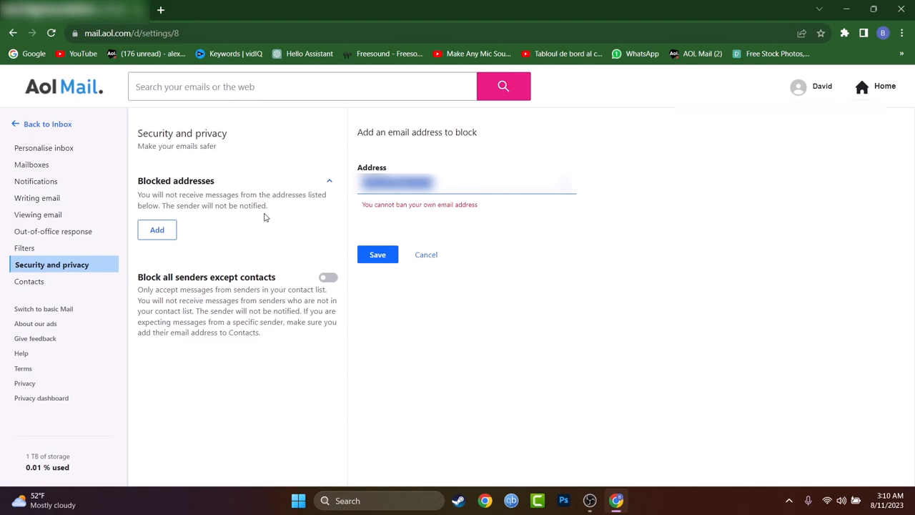
pyautogui.press('BackSpace')
pyautogui.write('bullyexam')
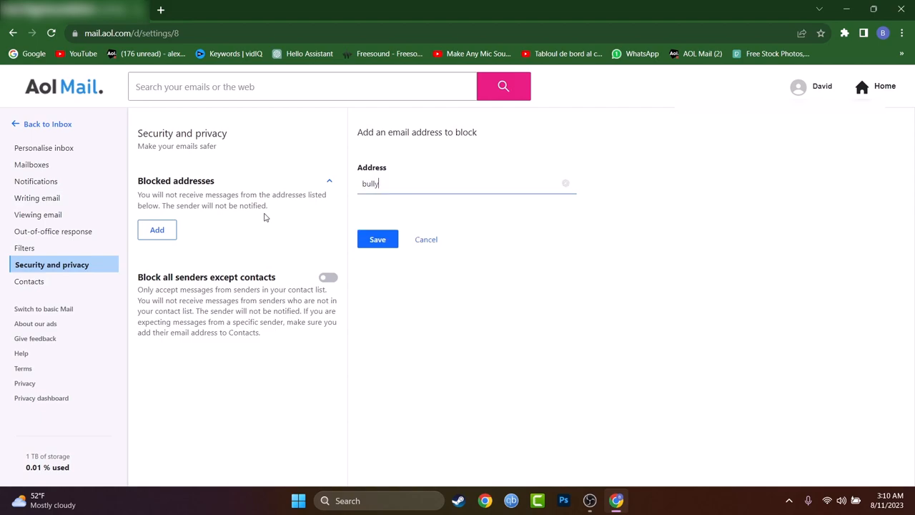
pyautogui.write('ple@aol.com')
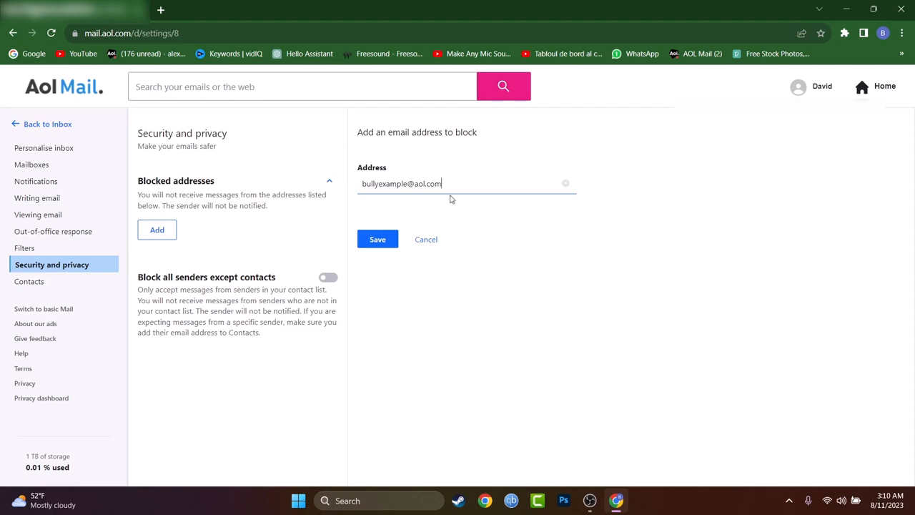
pyautogui.click(378, 239)
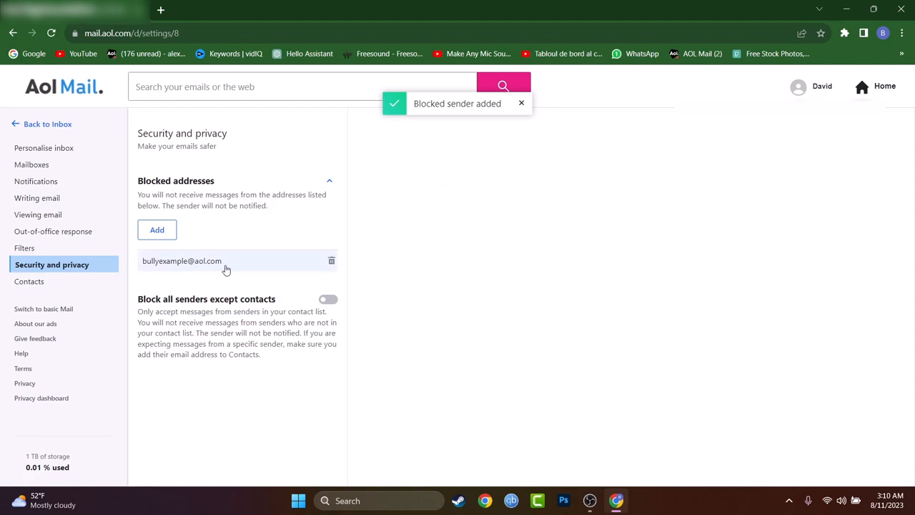
pyautogui.click(157, 229)
pyautogui.click(415, 183)
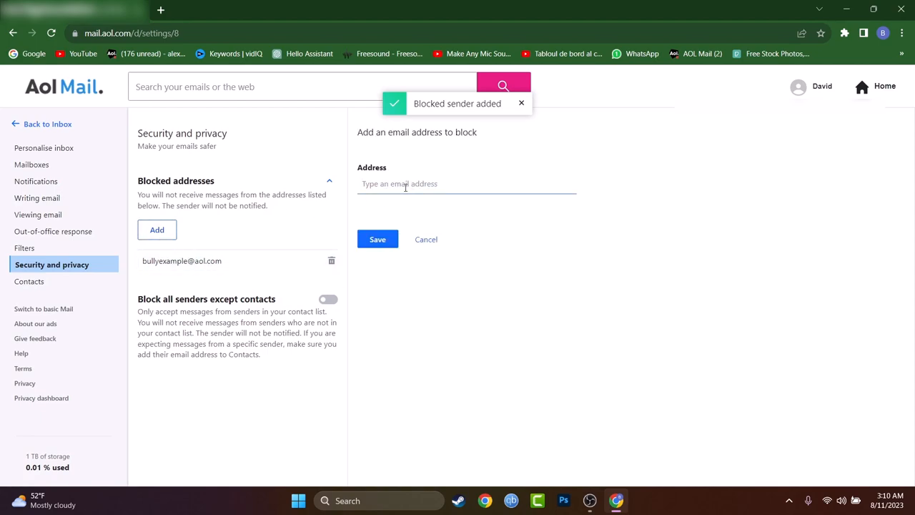
pyautogui.write('123@aol.com')
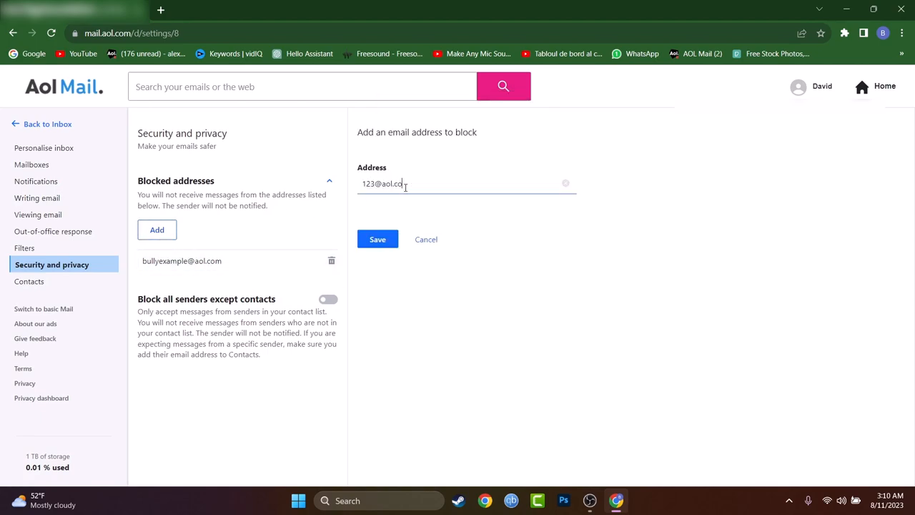
pyautogui.click(395, 241)
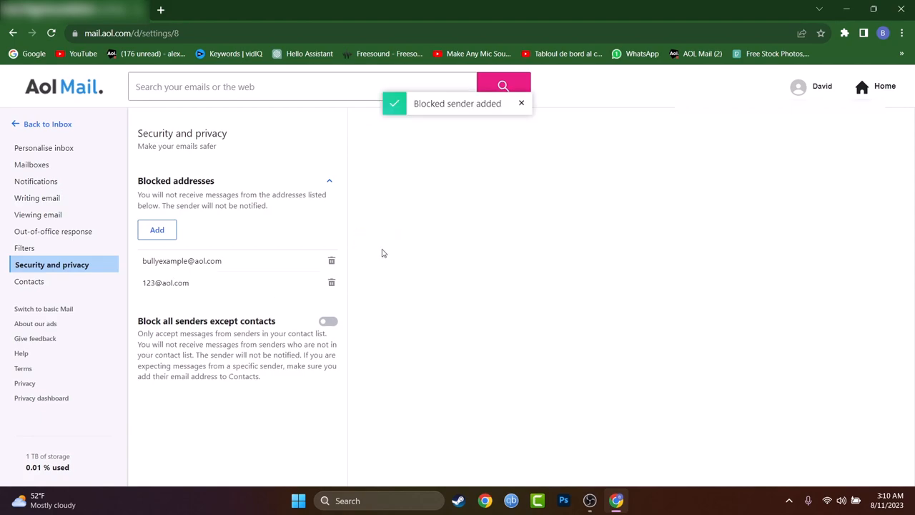